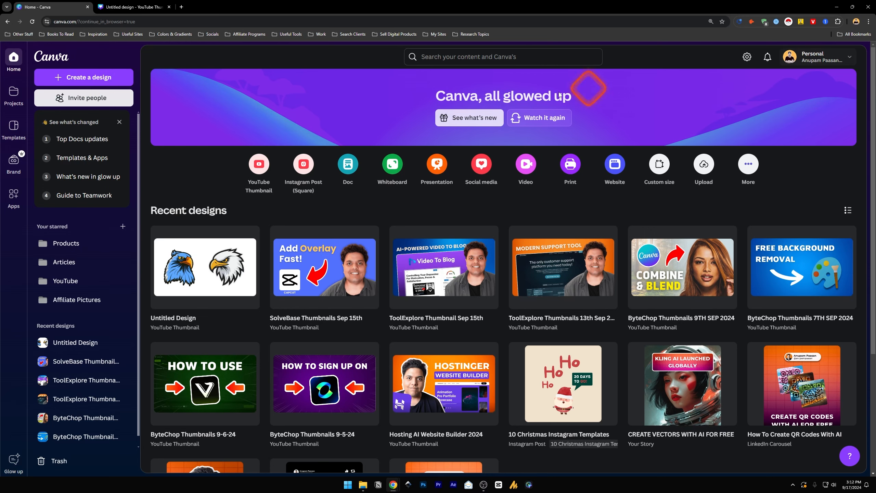
{"action": "left_click", "coordinate": [100, 77]}
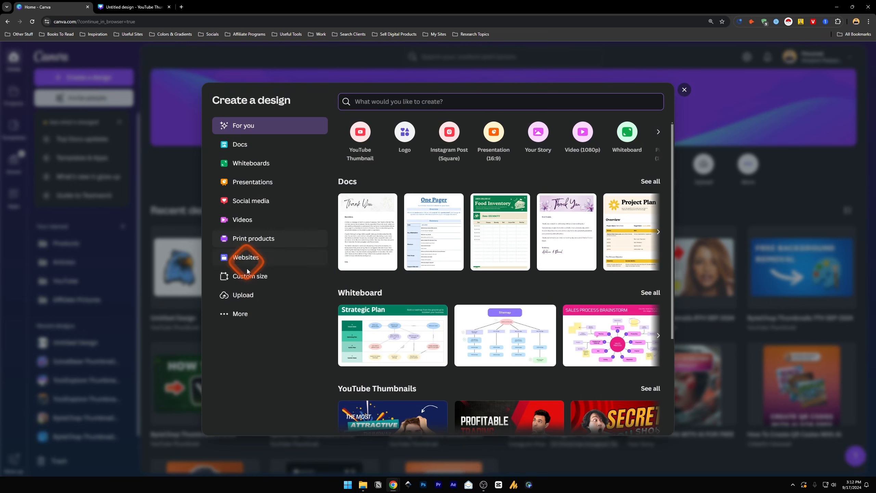
{"action": "left_click", "coordinate": [246, 283]}
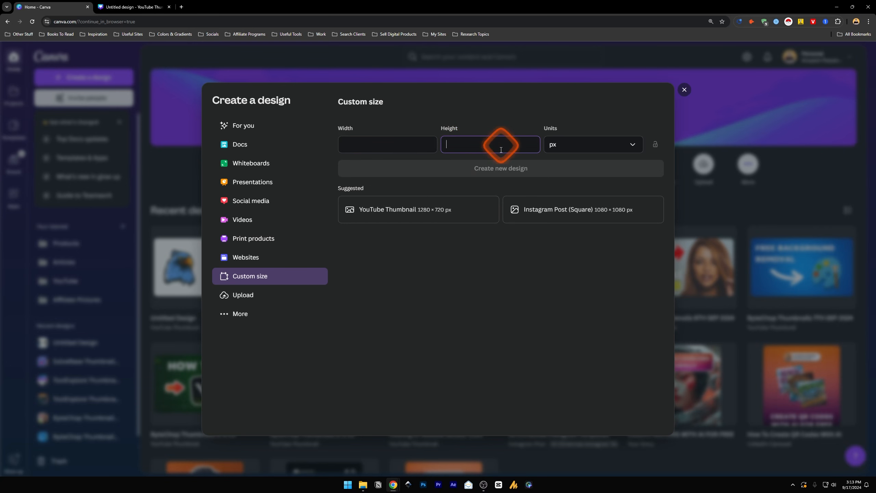
{"action": "left_click", "coordinate": [387, 143]}
Switch to the open YouTube thumbnail design and check the editing options of the white eagle graphic and the blue eagle image
{"action": "left_click", "coordinate": [144, 207]}
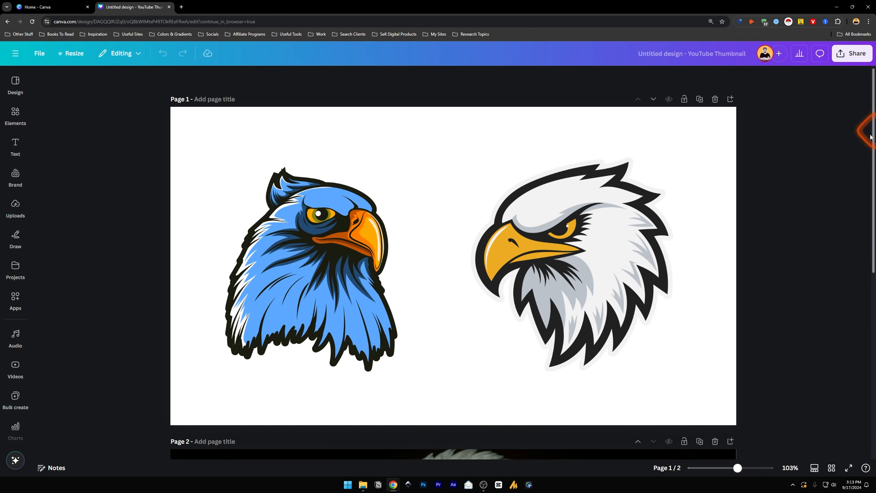
{"action": "left_click", "coordinate": [525, 183]}
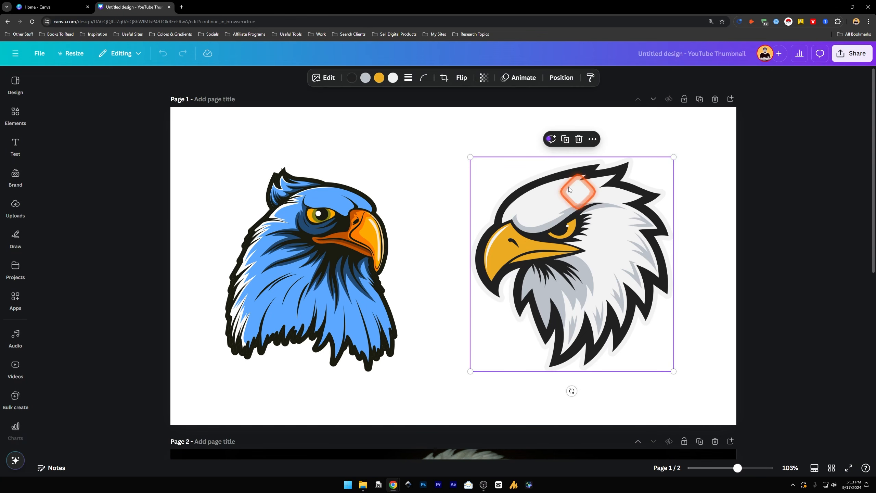
{"action": "left_click", "coordinate": [319, 245]}
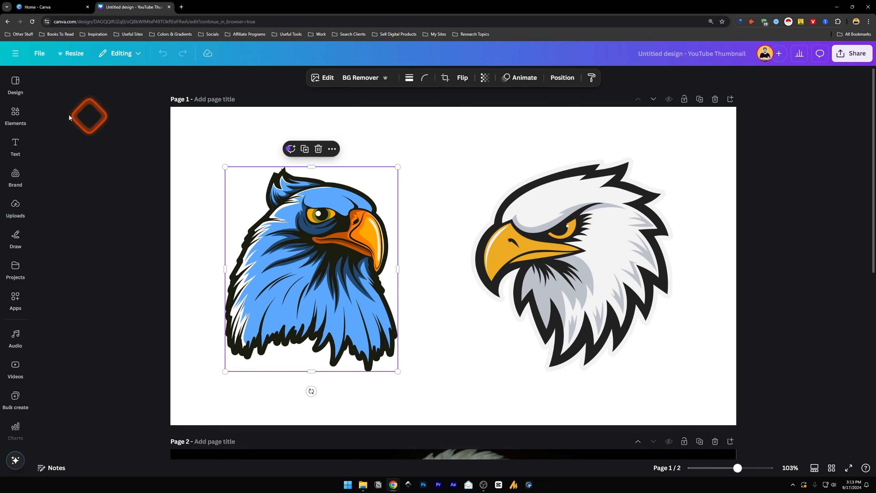
Search the elements for "eagle" and narrow the results to graphics
{"action": "left_click", "coordinate": [19, 118]}
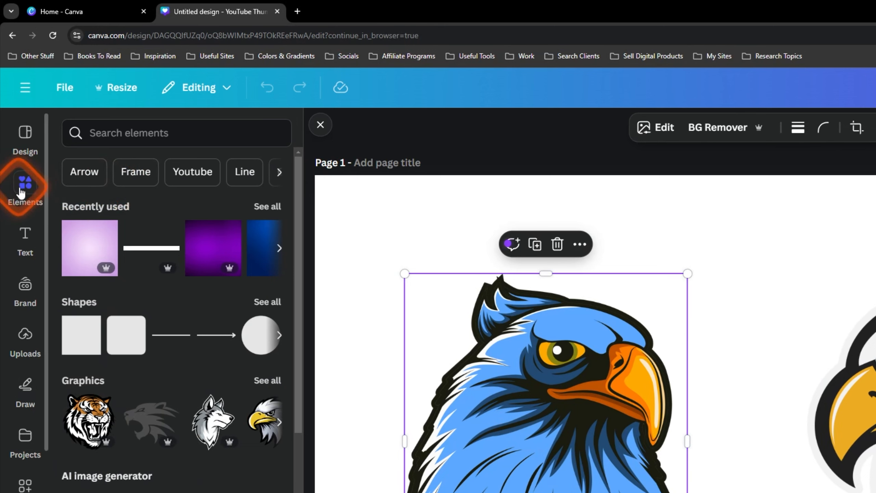
{"action": "left_click", "coordinate": [132, 134]}
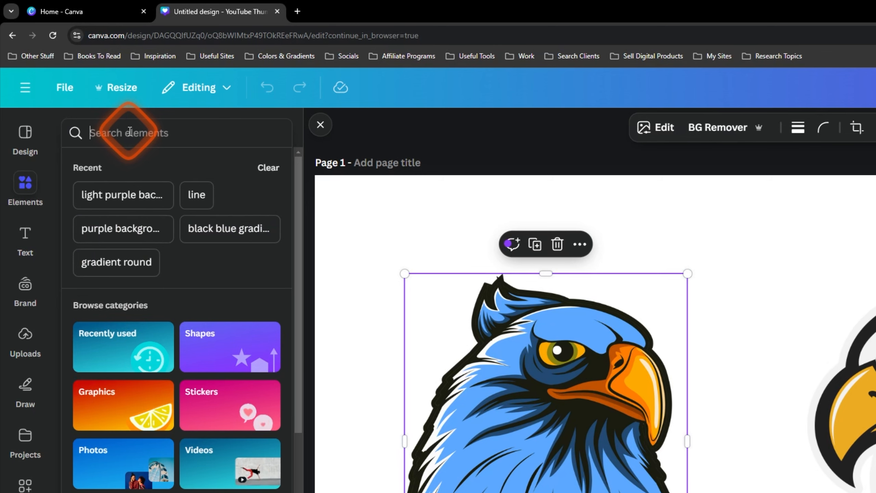
{"action": "type", "text": "eagle"}
{"action": "key", "text": "Return"}
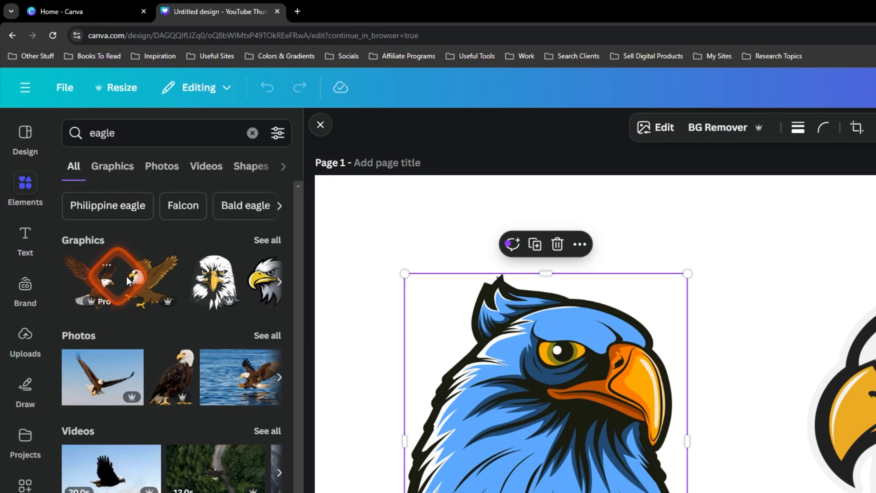
{"action": "left_click", "coordinate": [103, 167]}
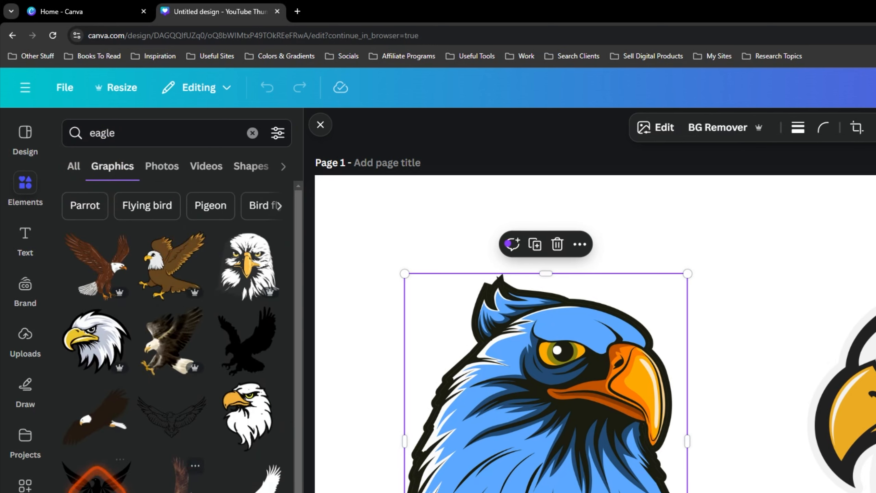
Search the photo elements for "eagle logo" and select the blue eagle image on page 1
{"action": "left_click", "coordinate": [162, 166]}
{"action": "left_click", "coordinate": [147, 128]}
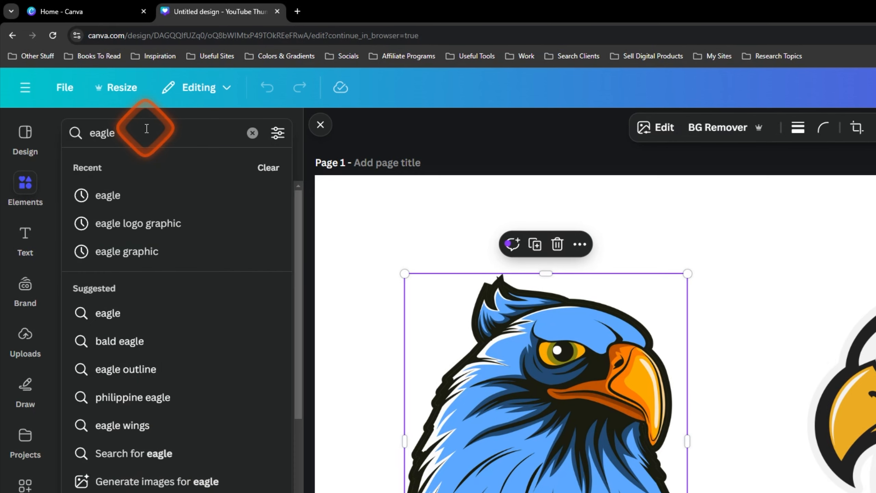
{"action": "type", "text": "logo"}
{"action": "key", "text": "Return"}
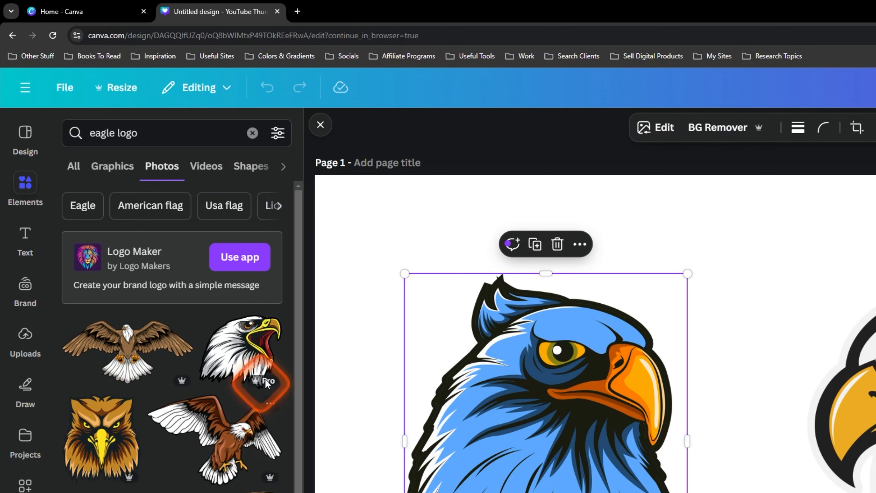
{"action": "left_click", "coordinate": [371, 293]}
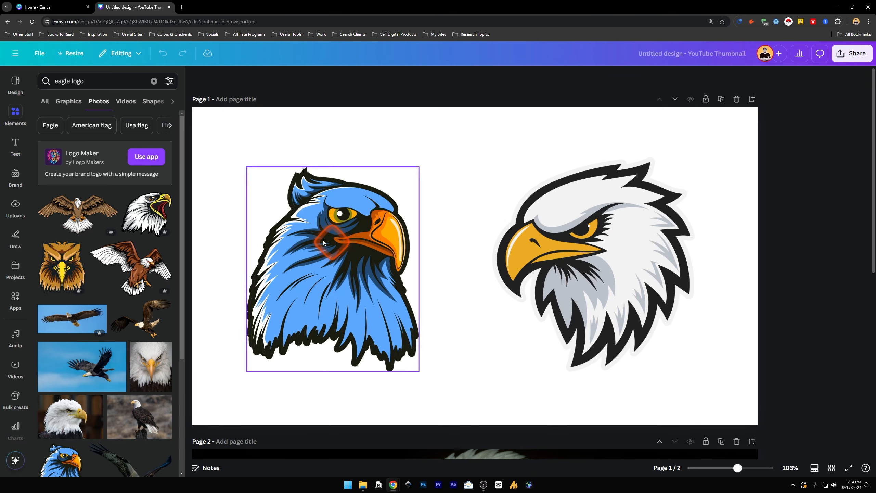
{"action": "left_click", "coordinate": [333, 230]}
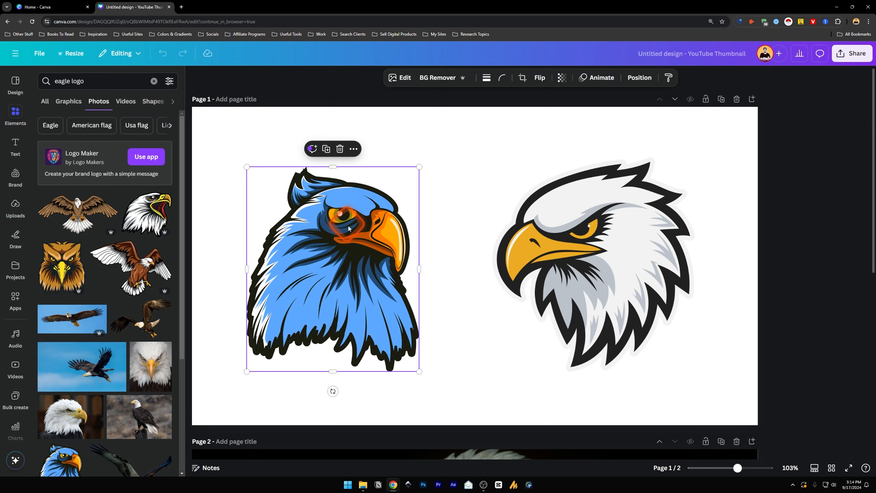
Recolor the white eagle graphic's black outline, trying the blue eagle's light blue photo color before settling on its near-black one
{"action": "left_click", "coordinate": [598, 250]}
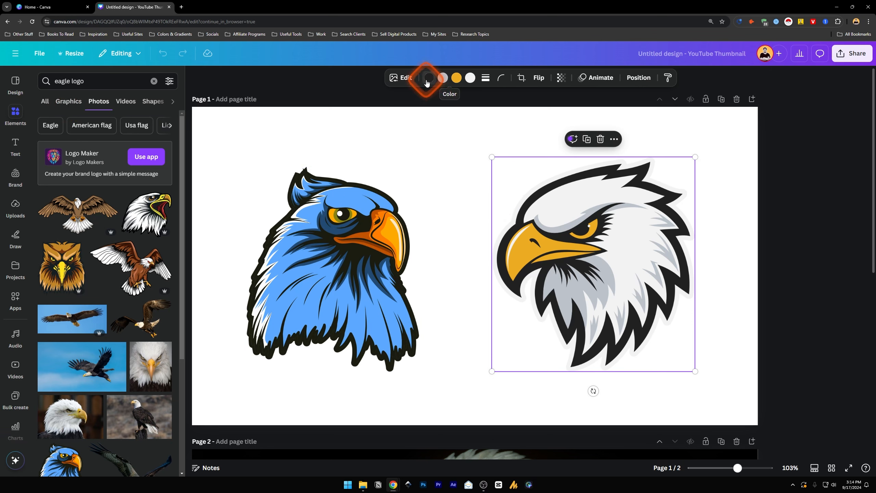
{"action": "left_click", "coordinate": [445, 81]}
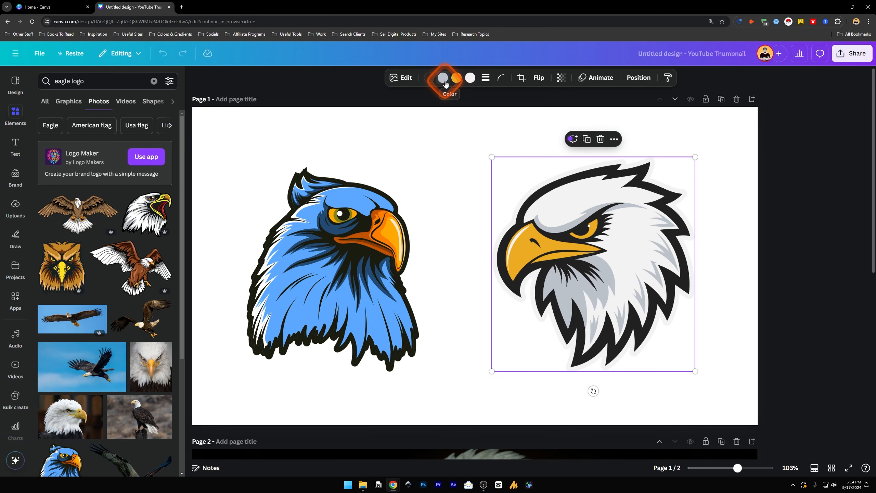
{"action": "left_click", "coordinate": [430, 80]}
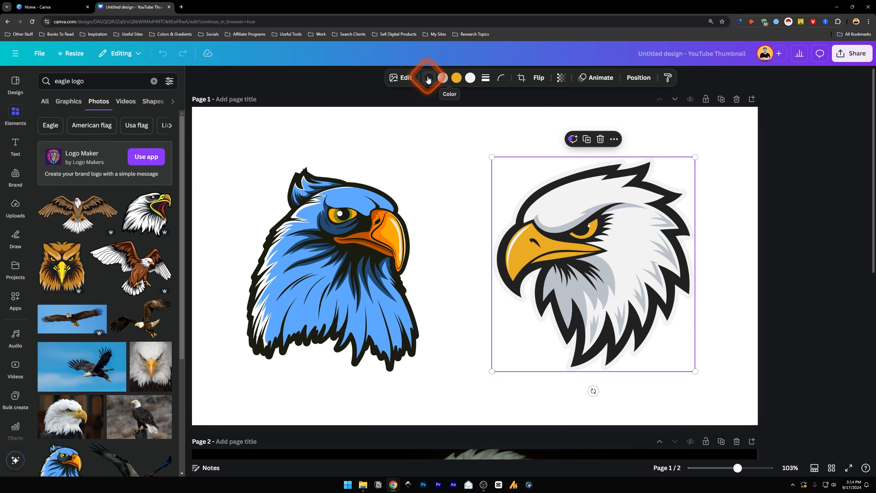
{"action": "left_click", "coordinate": [430, 81]}
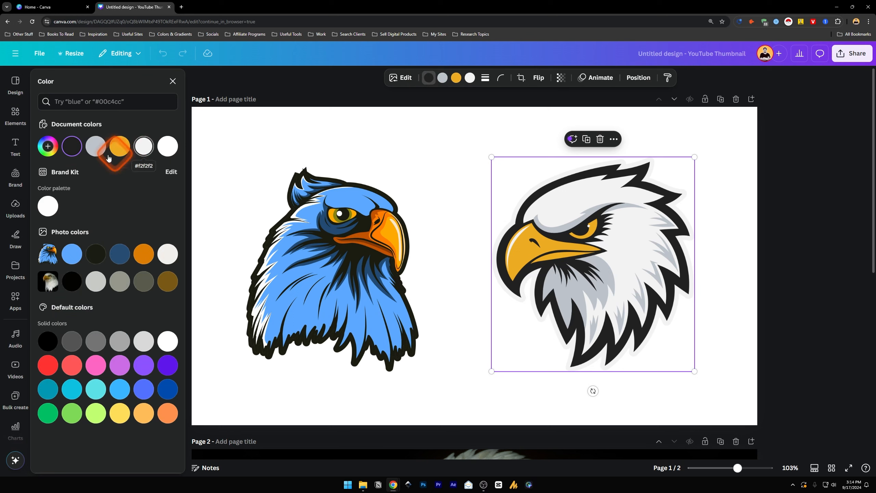
{"action": "left_click", "coordinate": [75, 254]}
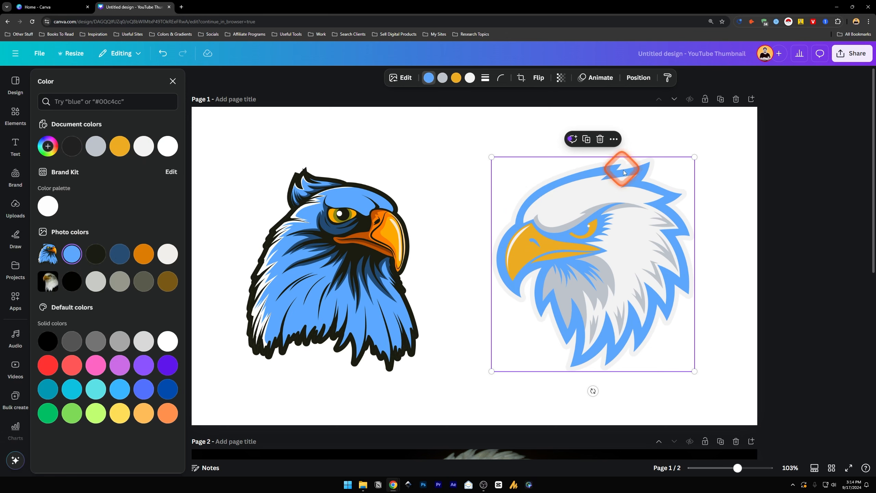
{"action": "left_click", "coordinate": [96, 254]}
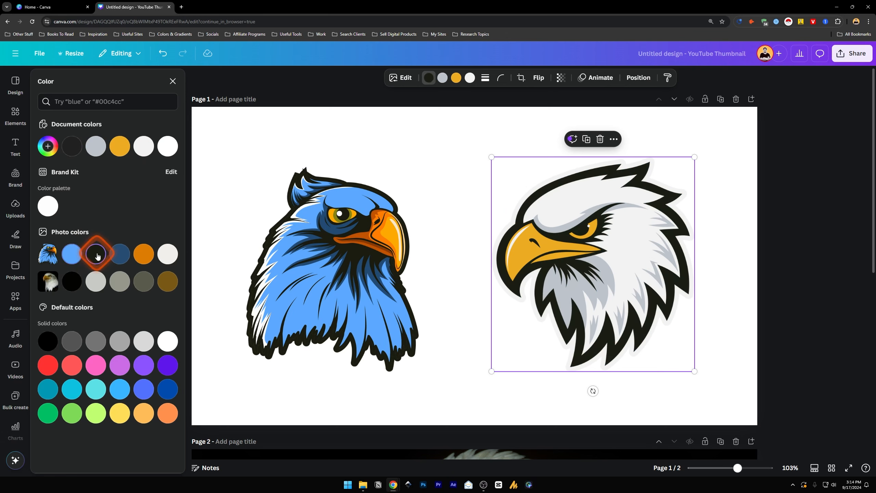
Open the blue eagle image in the Magic Edit tool
{"action": "left_click", "coordinate": [344, 229]}
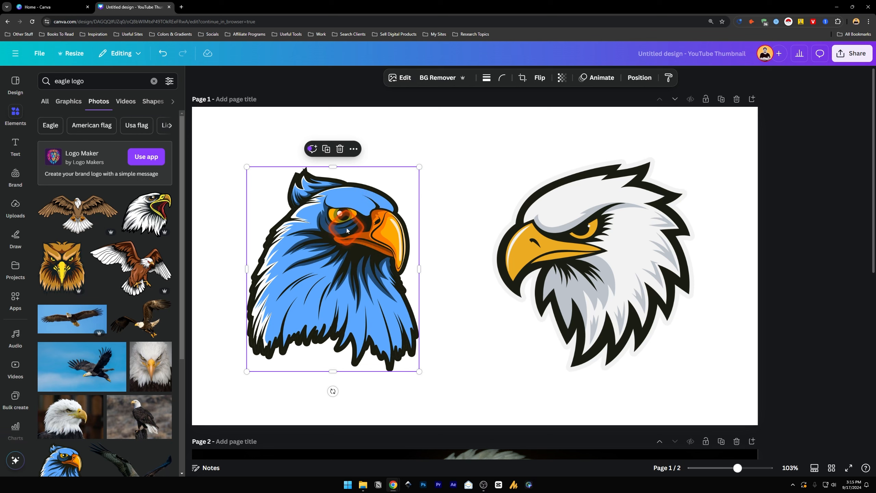
{"action": "left_click", "coordinate": [400, 79]}
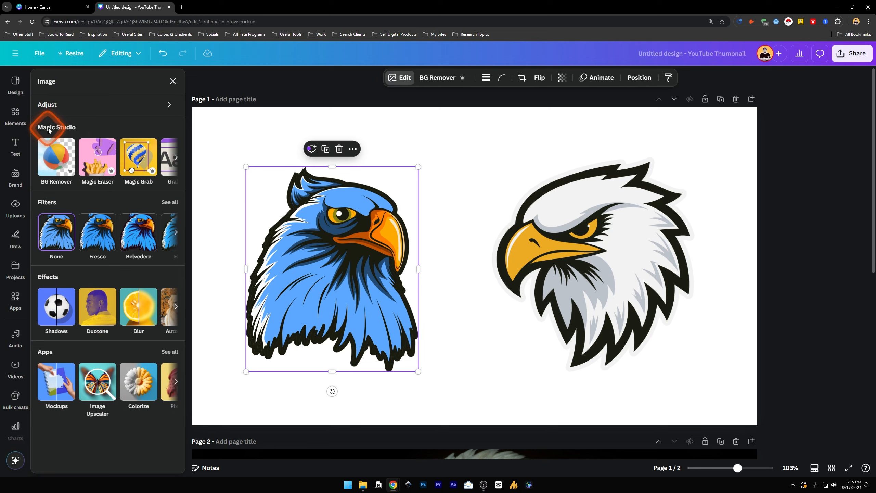
{"action": "left_click", "coordinate": [177, 159]}
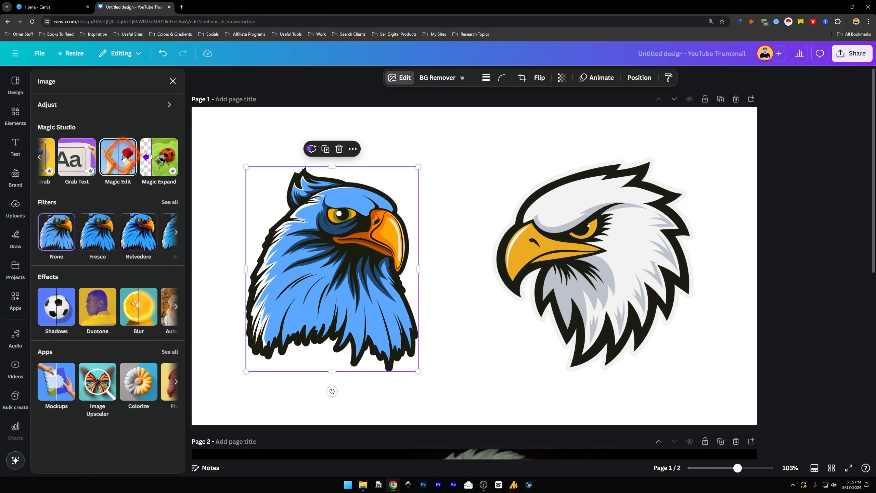
{"action": "left_click", "coordinate": [124, 158]}
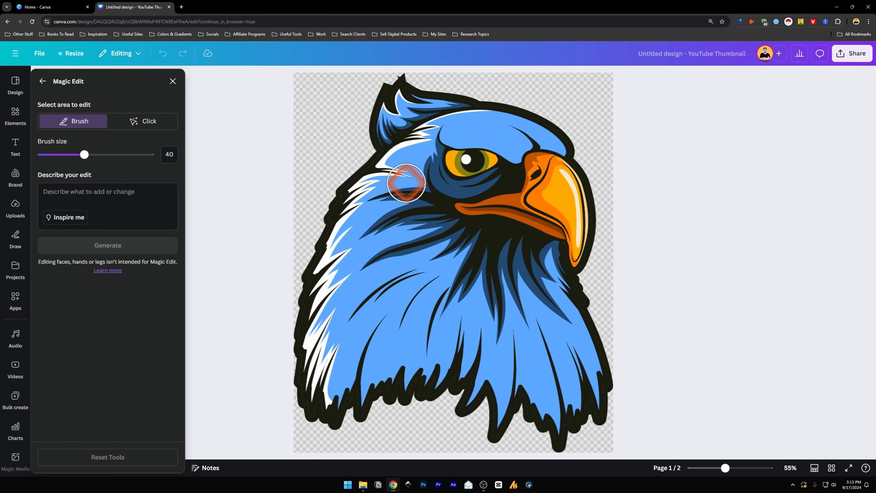
Compare the two area selection modes of Magic Edit, keep Brush and set the brush size to 20
{"action": "left_click", "coordinate": [143, 120]}
{"action": "left_click", "coordinate": [77, 121]}
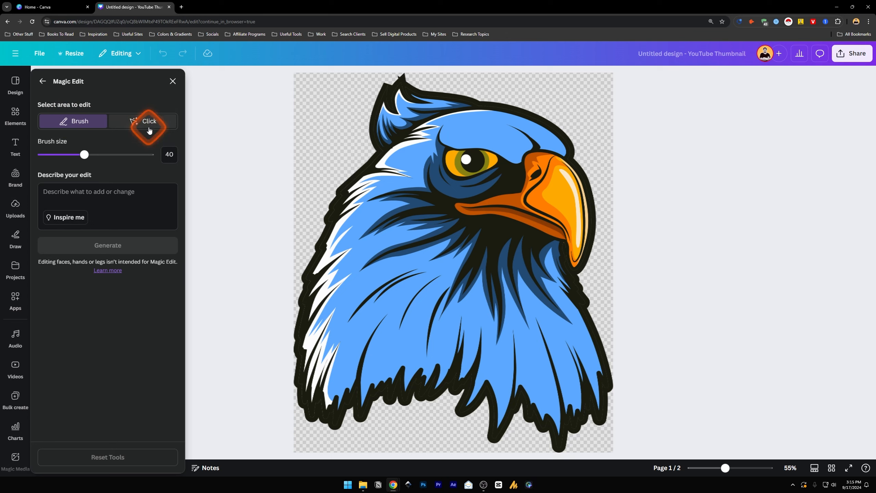
{"action": "left_click", "coordinate": [143, 122]}
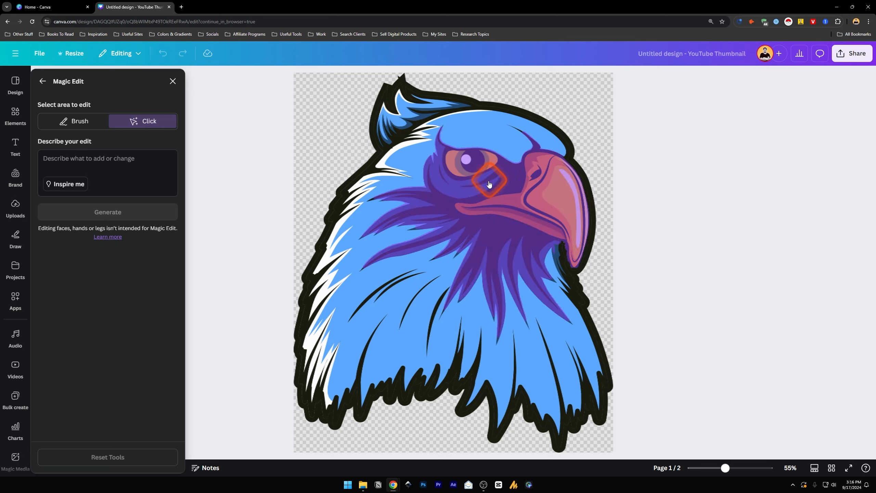
{"action": "left_click", "coordinate": [46, 119]}
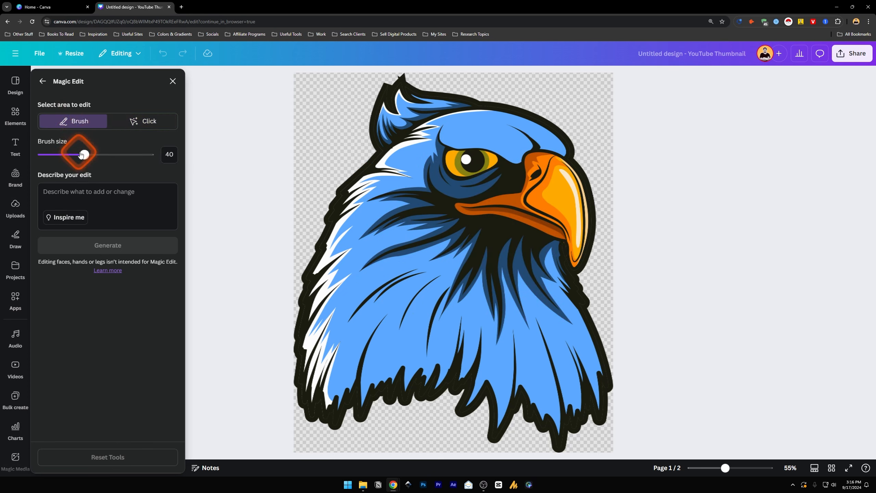
{"action": "left_click_drag", "start_coordinate": [85, 155], "coordinate": [62, 159]}
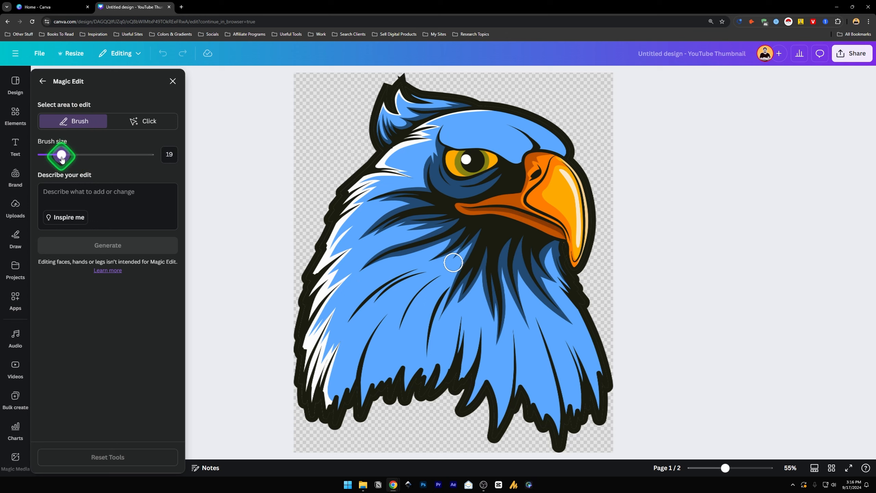
Describe the edit as "change the eye color to green" and brush over the blue eagle's whole eye
{"action": "left_click", "coordinate": [88, 218]}
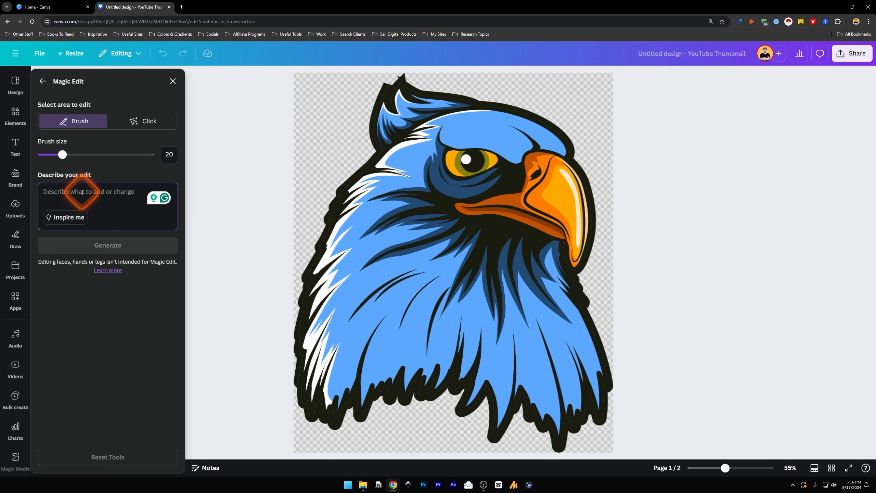
{"action": "type", "text": "change to gr"}
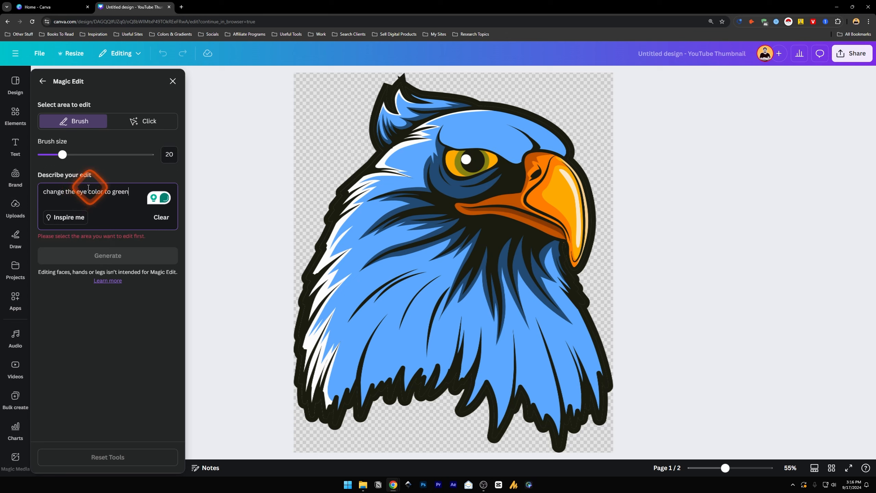
{"action": "left_click", "coordinate": [454, 155]}
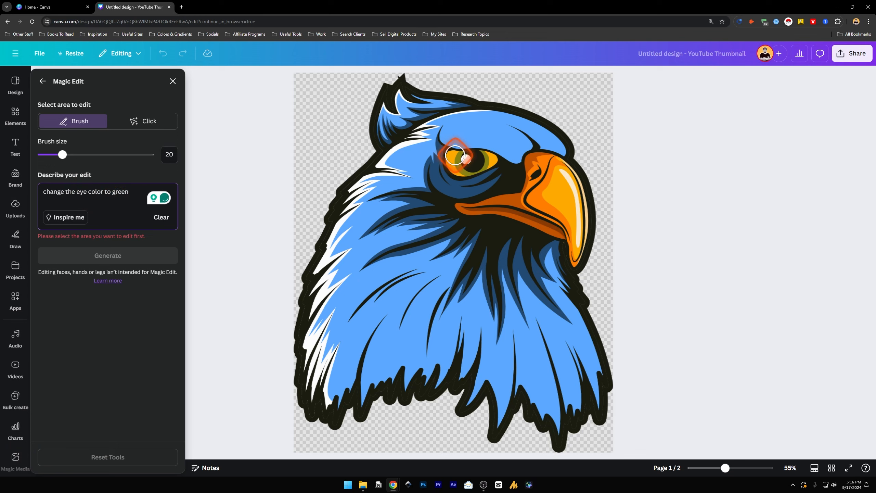
{"action": "left_click_drag", "start_coordinate": [456, 155], "coordinate": [454, 157]}
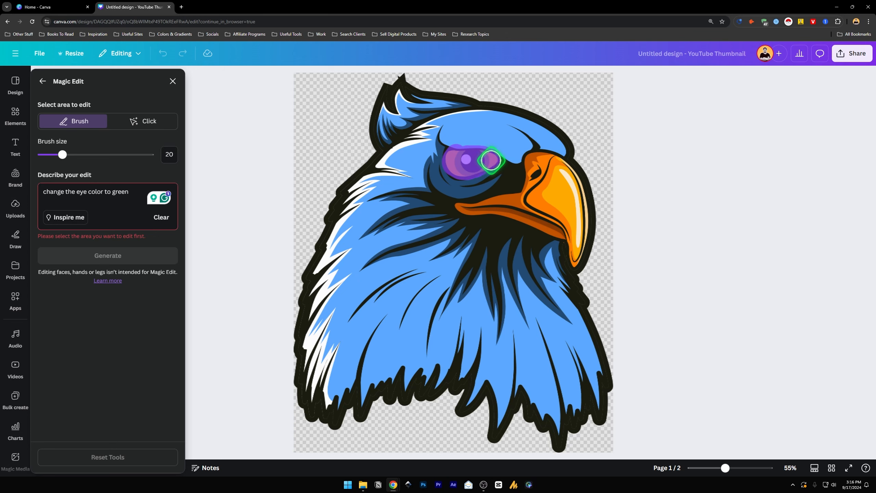
{"action": "left_click_drag", "start_coordinate": [491, 160], "coordinate": [491, 161]}
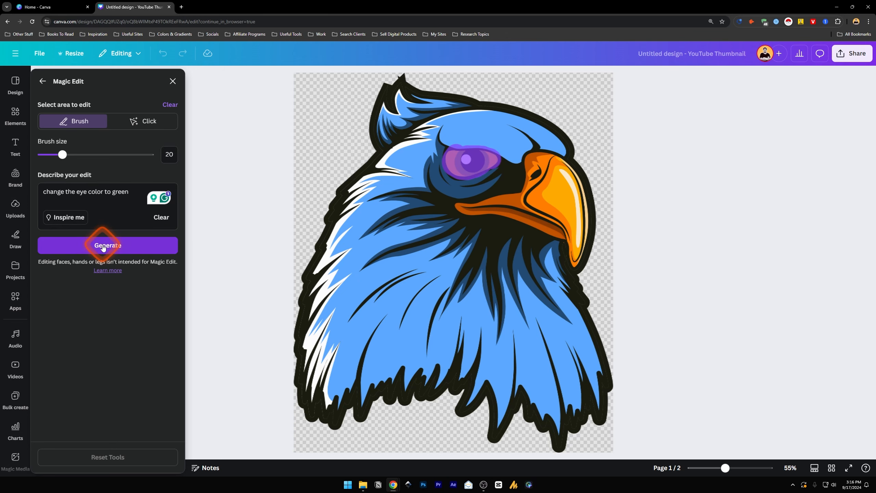
Generate the green eye variations, choose the second one and apply it to the blue eagle
{"action": "left_click", "coordinate": [103, 249]}
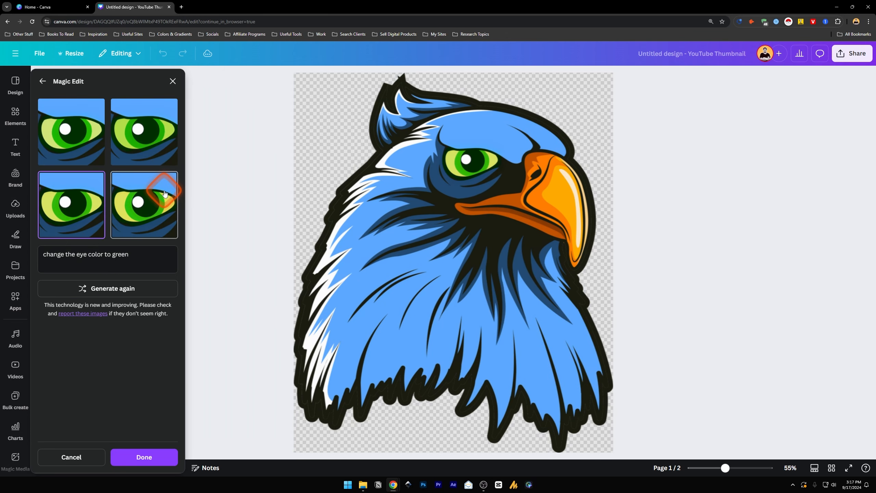
{"action": "left_click", "coordinate": [74, 178]}
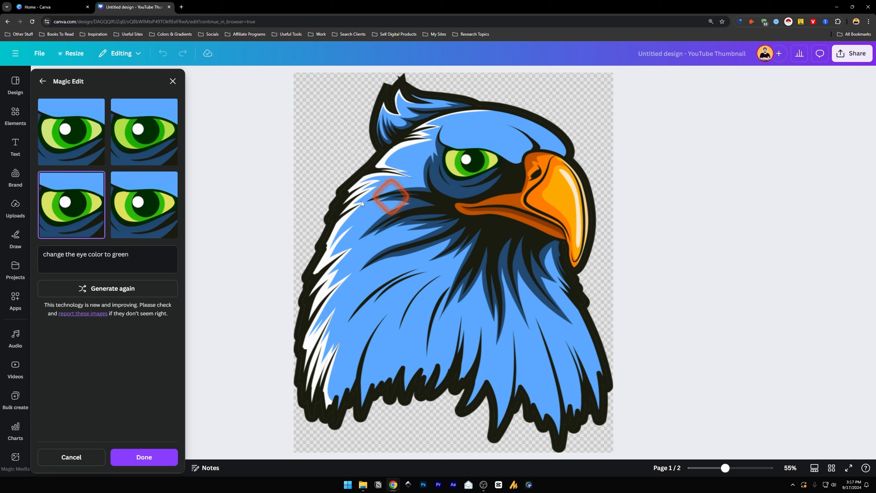
{"action": "left_click", "coordinate": [162, 141]}
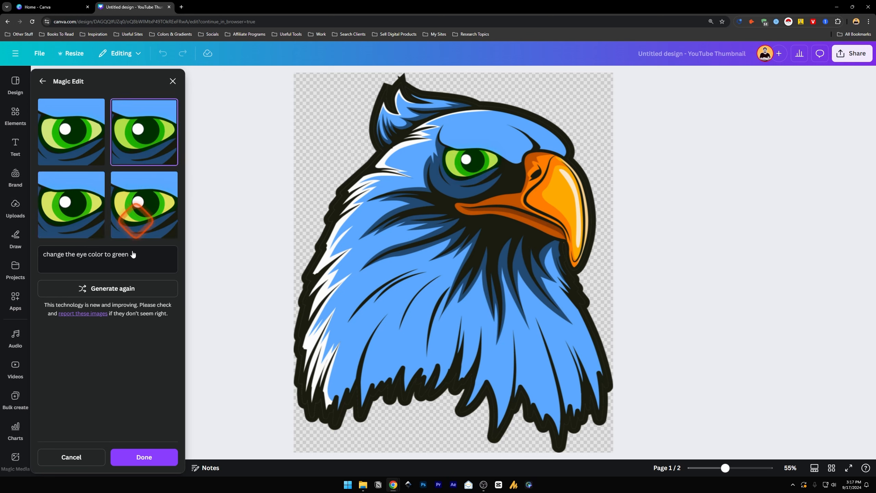
{"action": "left_click", "coordinate": [148, 458]}
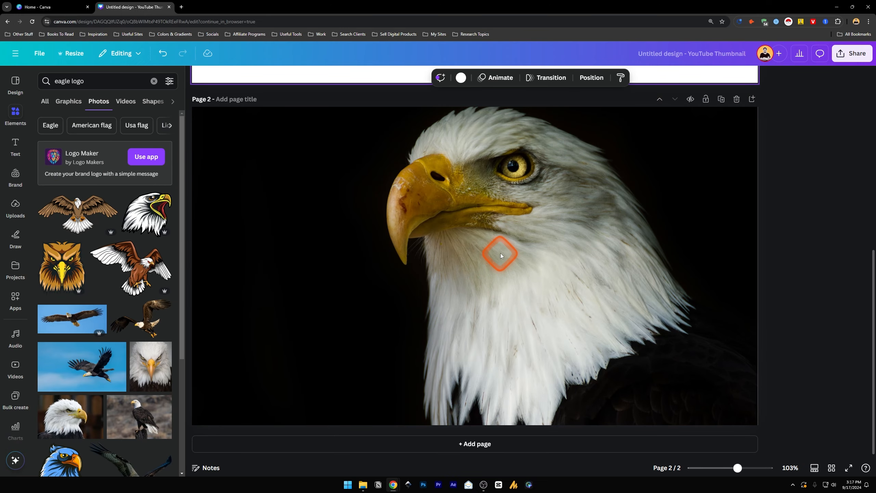
Open the bald eagle photo on page 2 in the Magic Edit tool
{"action": "left_click", "coordinate": [489, 234]}
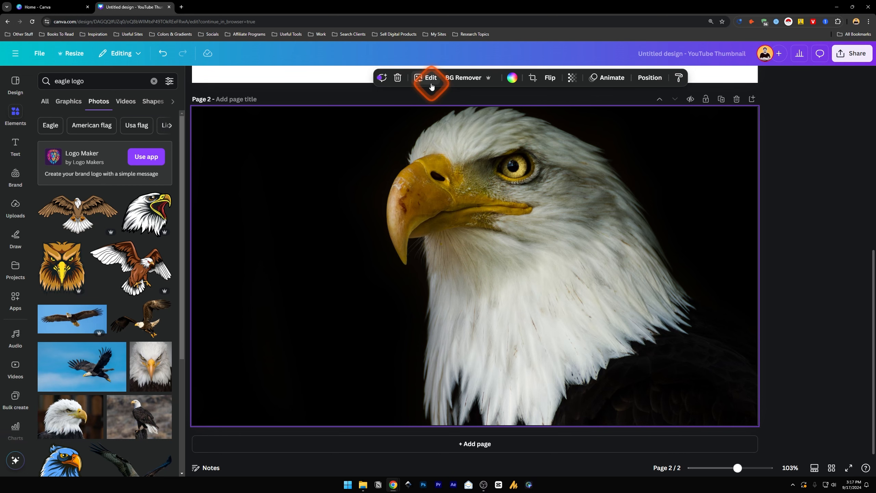
{"action": "left_click", "coordinate": [87, 156]}
{"action": "left_click", "coordinate": [42, 81]}
{"action": "left_click", "coordinate": [176, 157]}
{"action": "left_click", "coordinate": [118, 158]}
Brush over the eagle's eye at brush size 15 and describe the edit as "change the eyes to green"
{"action": "mouse_move", "coordinate": [485, 168]}
{"action": "left_mouse_down"}
{"action": "mouse_move", "coordinate": [498, 162]}
{"action": "mouse_move", "coordinate": [489, 160]}
{"action": "left_mouse_up"}
{"action": "left_click", "coordinate": [87, 194]}
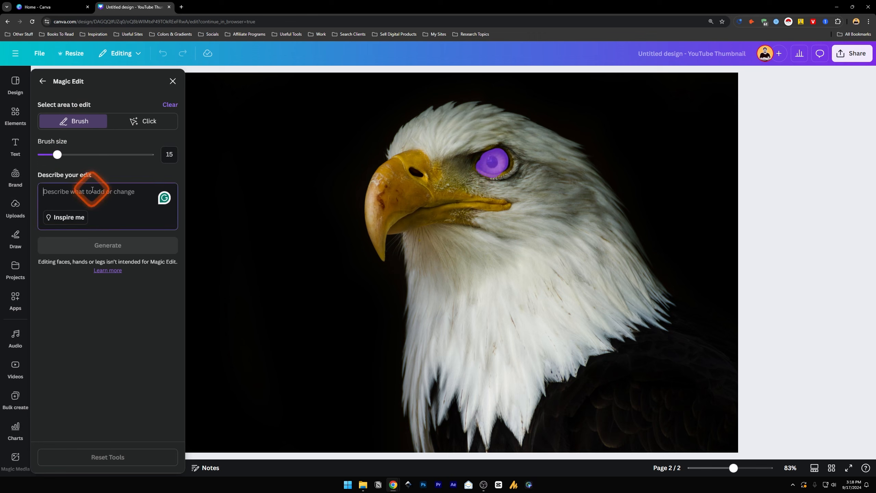
{"action": "type", "text": "change the eyes to green"}
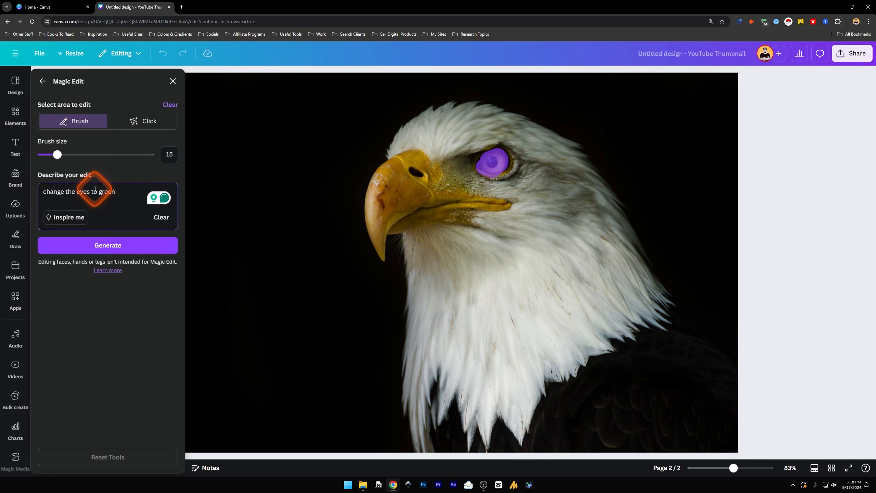
Replace the edit description with an inspired prompt and adapt it to read "Change color to green"
{"action": "left_click", "coordinate": [64, 225]}
{"action": "left_click", "coordinate": [108, 193]}
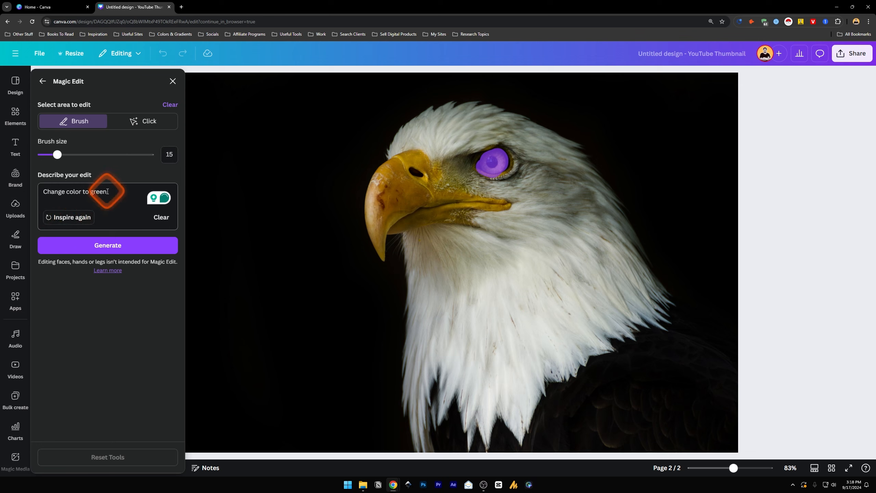
{"action": "left_click_drag", "start_coordinate": [107, 192], "coordinate": [90, 192]}
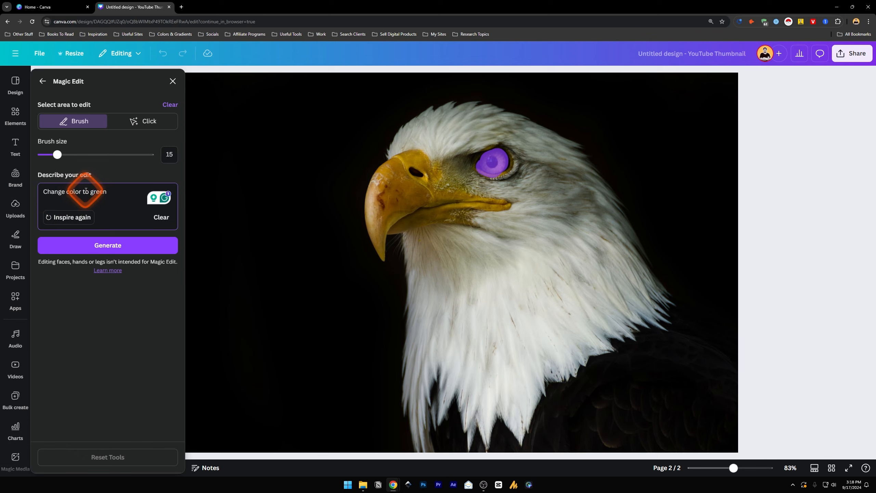
Generate the green eye variations, compare them, choose the second one and apply it to the eagle photo
{"action": "left_click", "coordinate": [106, 252]}
{"action": "left_click", "coordinate": [131, 154]}
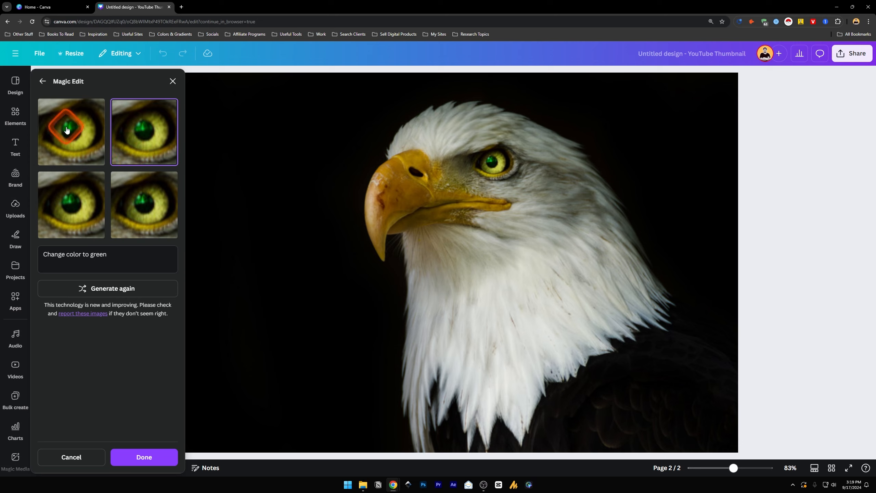
{"action": "left_click", "coordinate": [72, 204]}
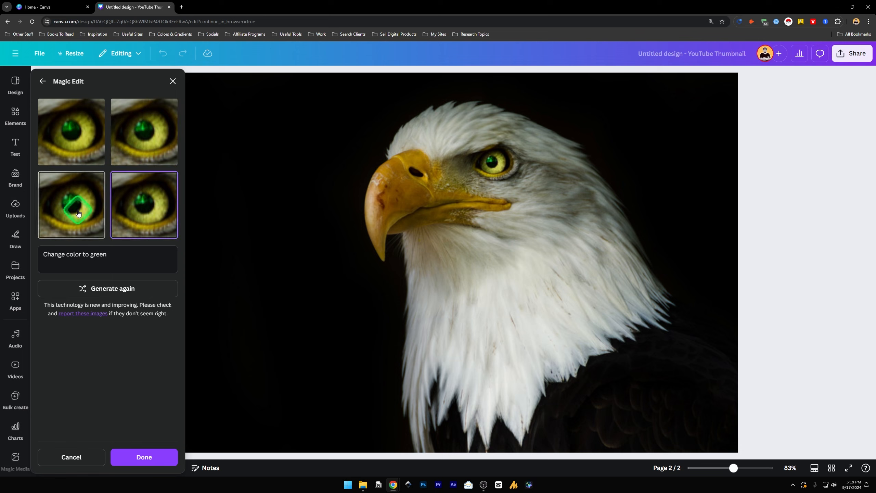
{"action": "left_click", "coordinate": [145, 129]}
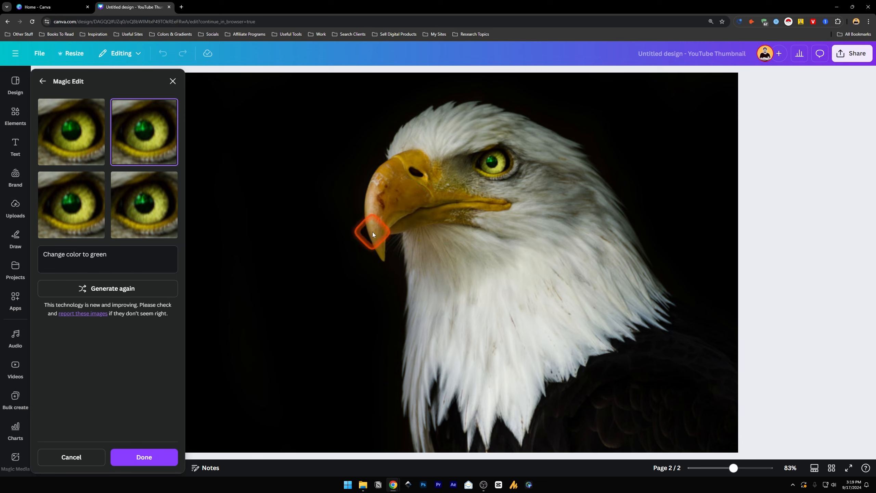
{"action": "left_click", "coordinate": [142, 462]}
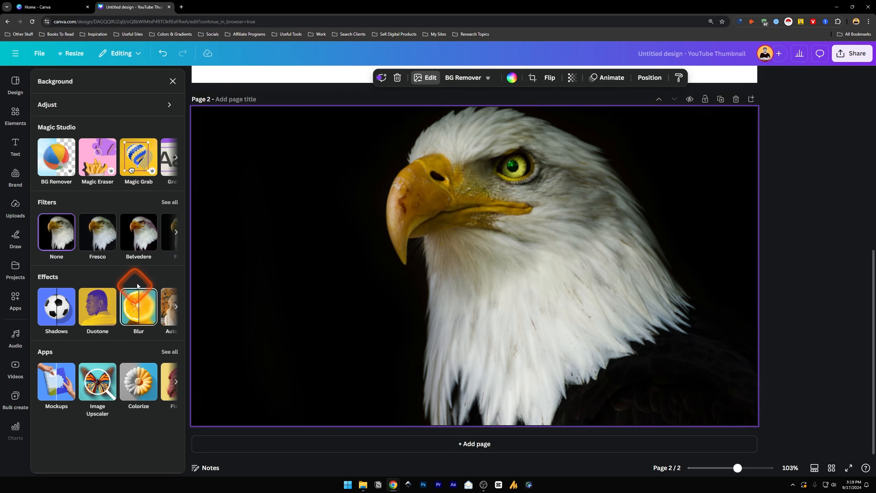